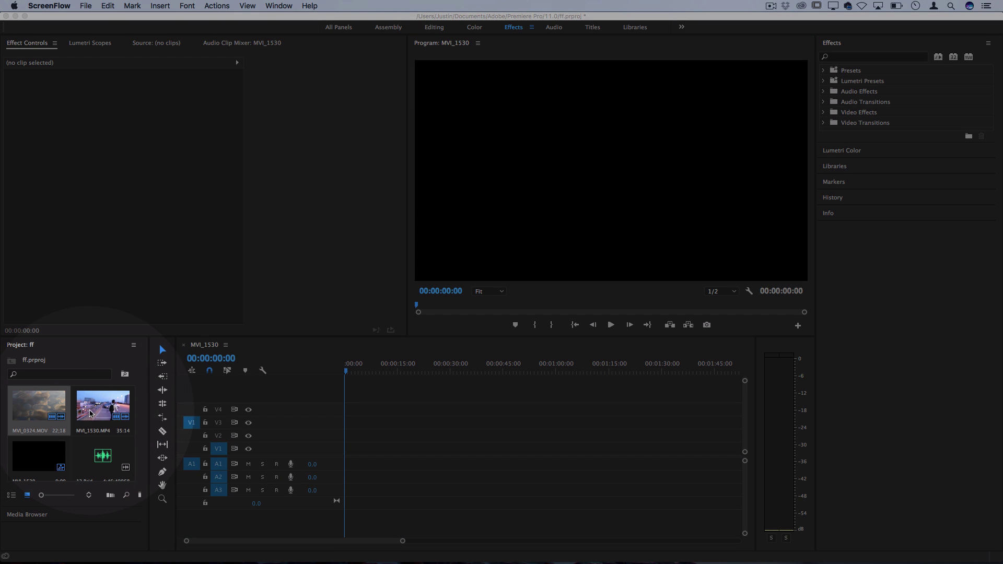
Step: Drop MVI_1530.MP4 onto V1 and MVI_0324.MOV onto V2 at the sequence start, then select the waves clip
{"action": "left_click_drag", "start_coordinate": [90, 413], "coordinate": [339, 450]}
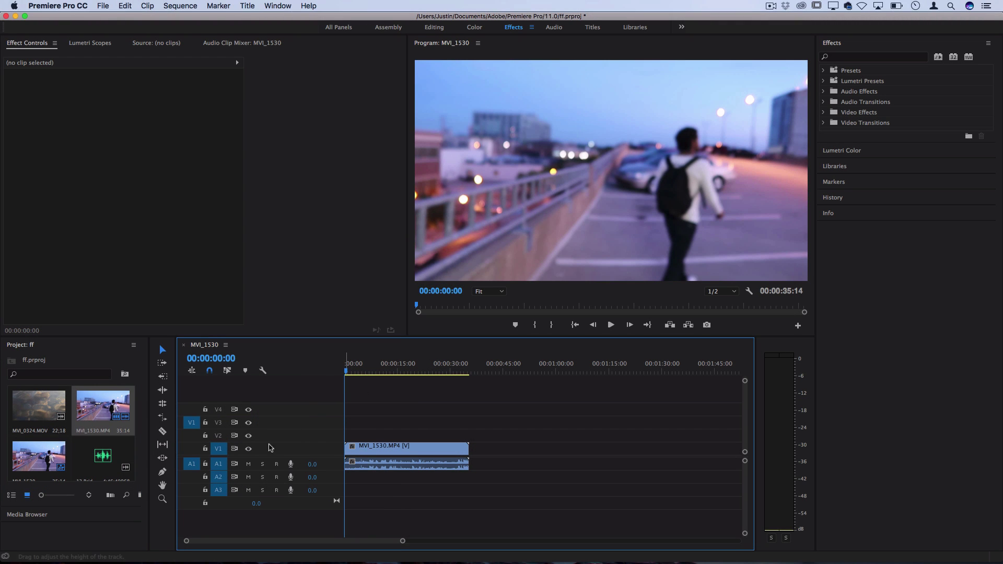
{"action": "mouse_move", "coordinate": [349, 372]}
{"action": "left_mouse_down"}
{"action": "mouse_move", "coordinate": [365, 373]}
{"action": "mouse_move", "coordinate": [344, 372]}
{"action": "left_mouse_up"}
{"action": "left_click_drag", "start_coordinate": [39, 406], "coordinate": [374, 435]}
{"action": "left_click", "coordinate": [366, 476]}
{"action": "left_click", "coordinate": [366, 449]}
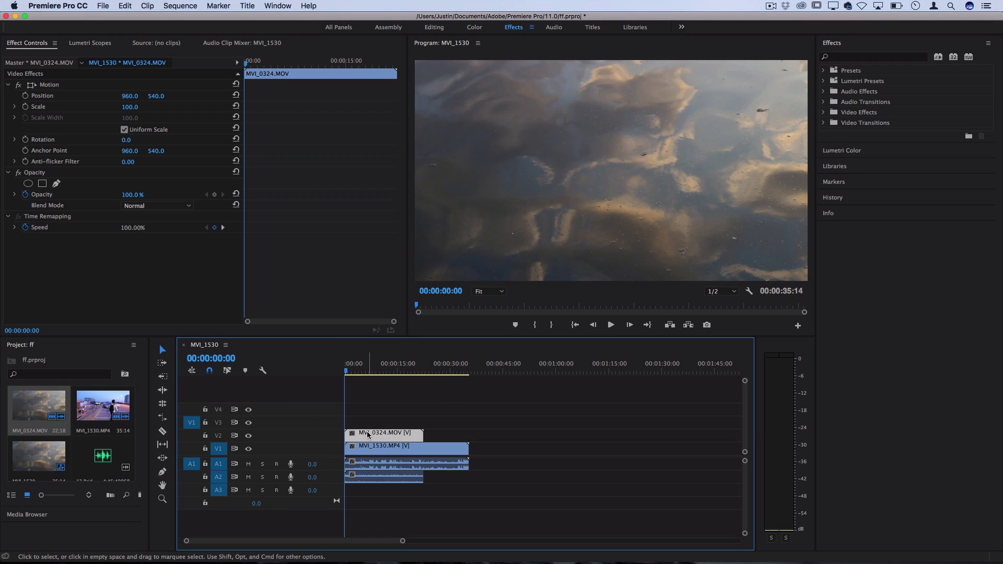
{"action": "key", "text": "space"}
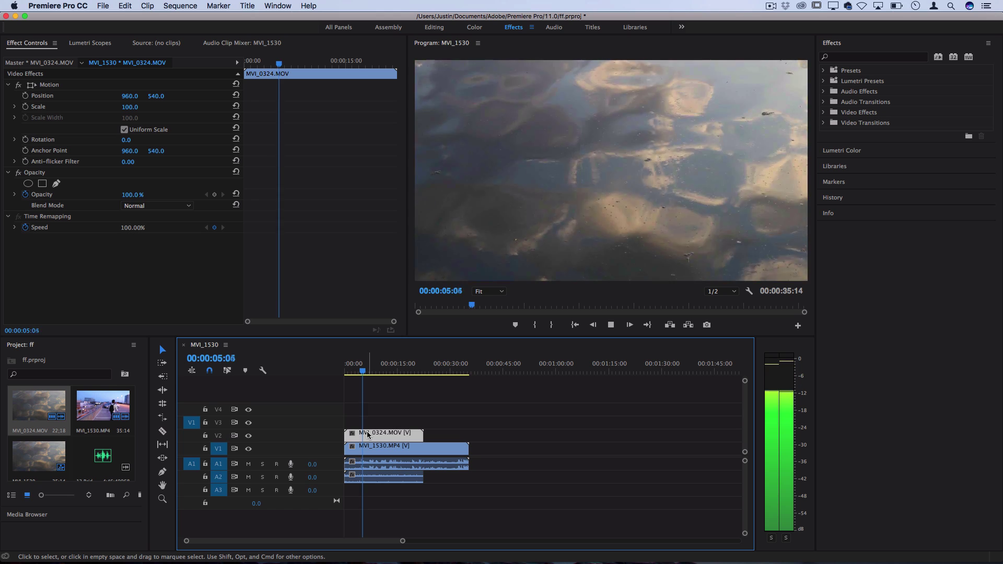
{"action": "key", "text": "space"}
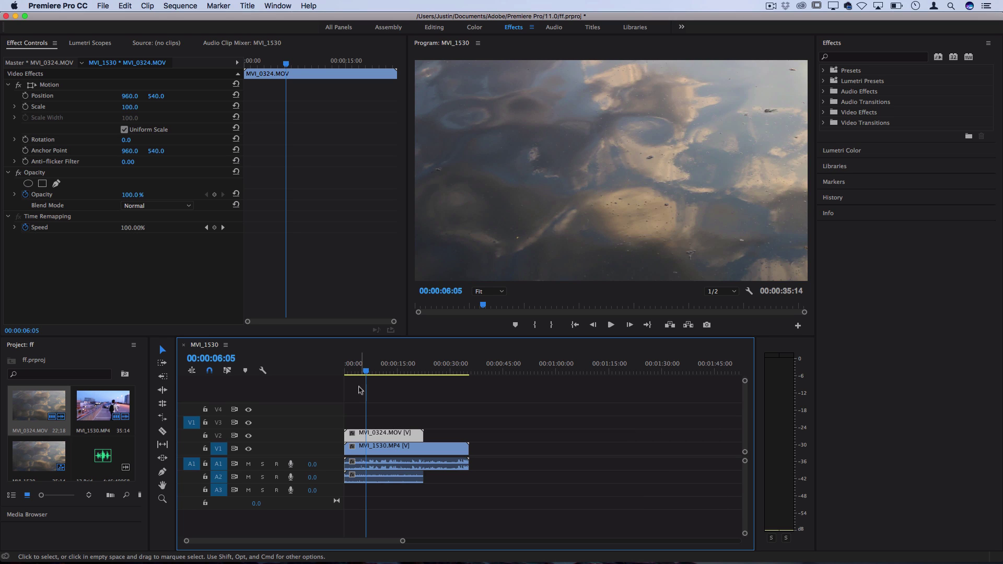
{"action": "left_click_drag", "start_coordinate": [365, 371], "coordinate": [311, 372]}
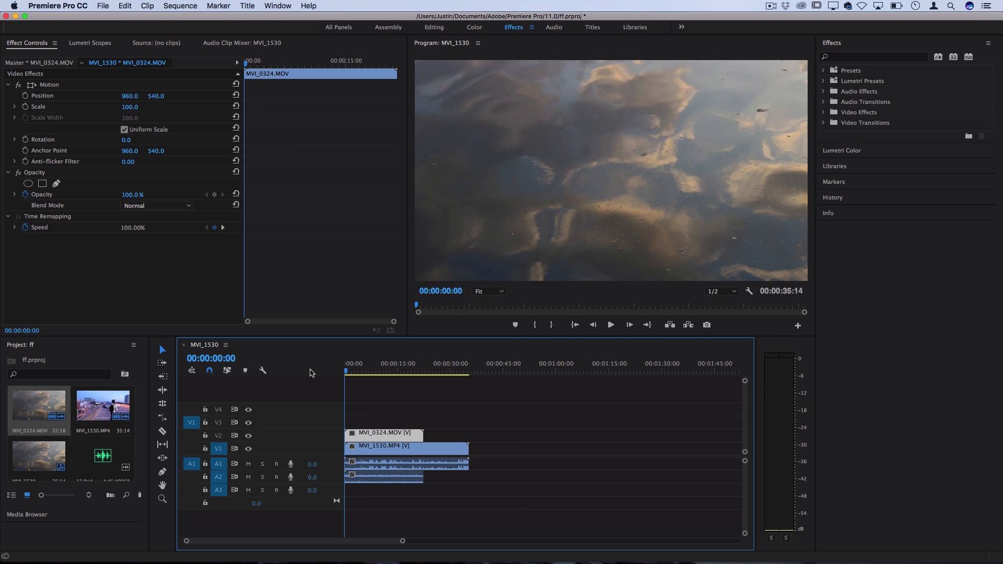
Step: Test a lower opacity on the V2 waves clip, restore it to 100%, and bring up the Blend Mode list
{"action": "left_click", "coordinate": [391, 406]}
{"action": "left_click", "coordinate": [377, 435]}
{"action": "left_click_drag", "start_coordinate": [132, 196], "coordinate": [116, 197]}
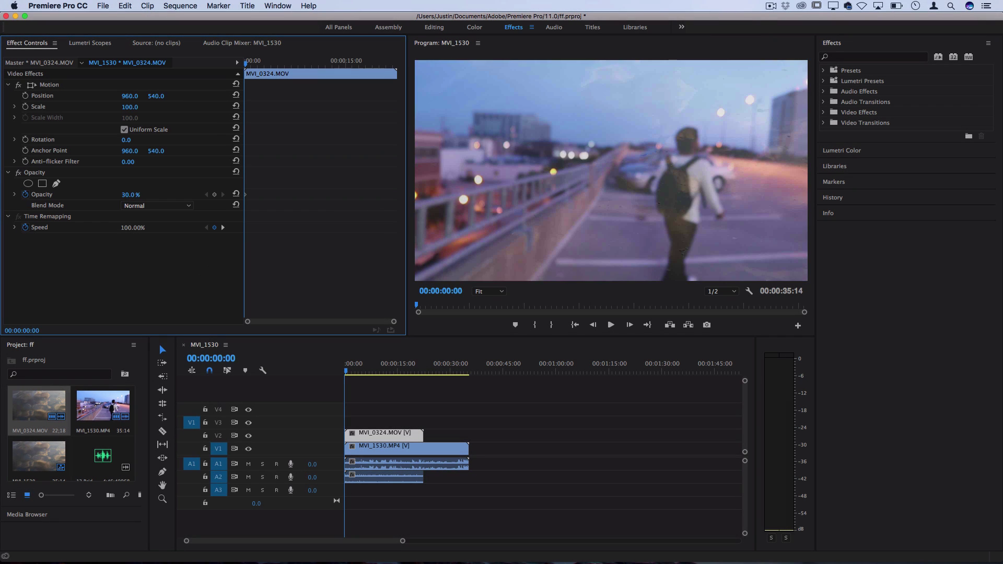
{"action": "key", "text": "space"}
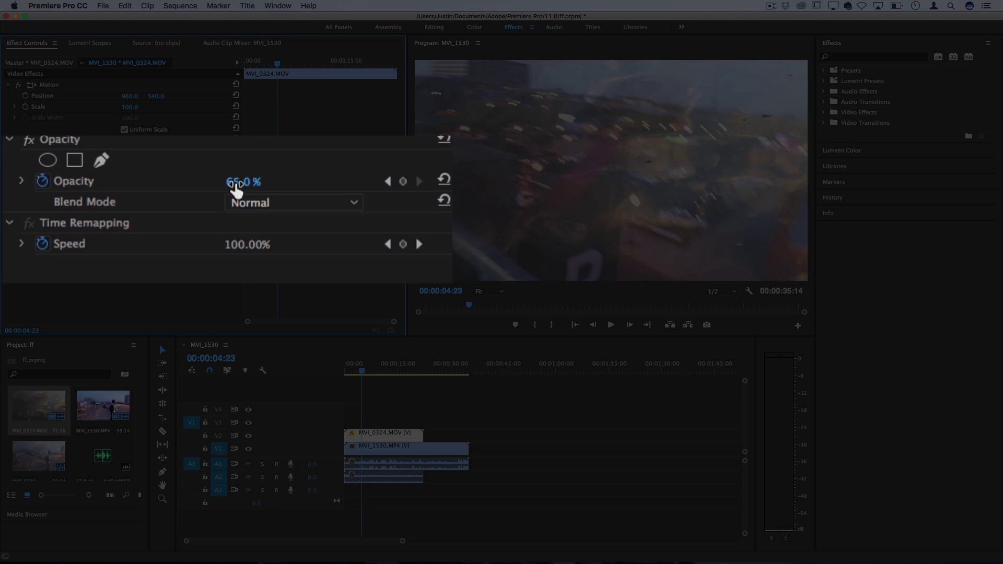
{"action": "left_click_drag", "start_coordinate": [236, 183], "coordinate": [253, 186]}
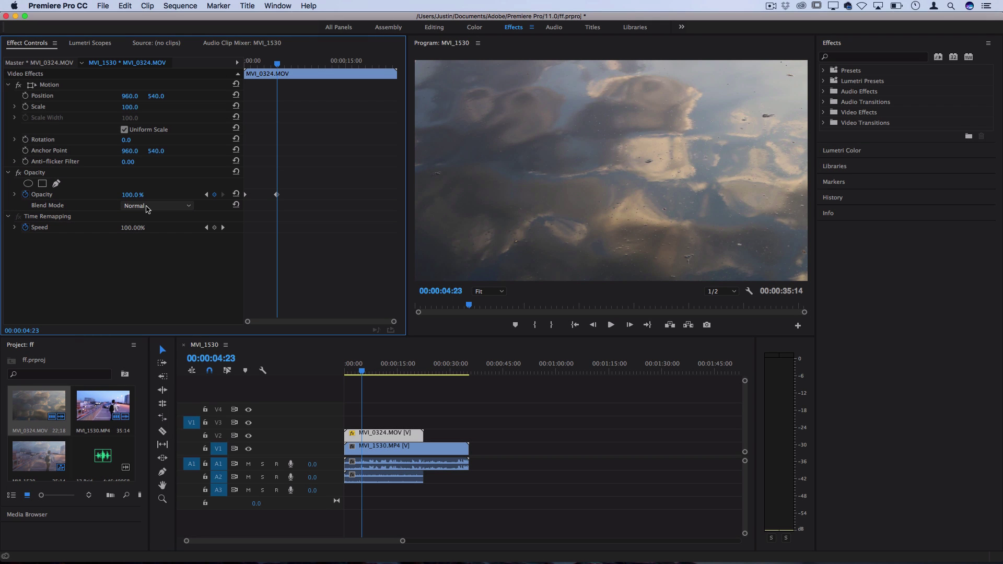
{"action": "left_click", "coordinate": [149, 206]}
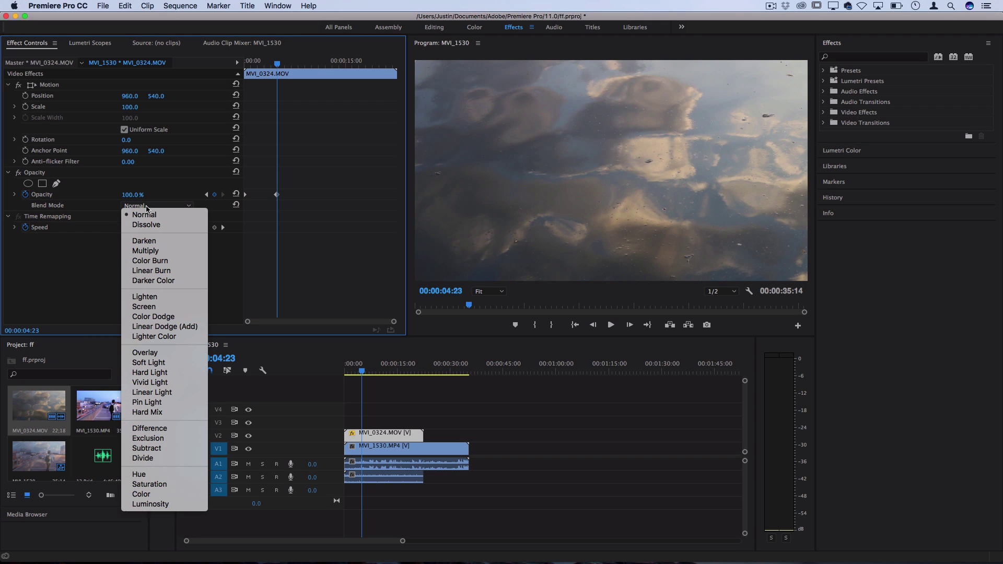
Step: Preview the Multiply, Screen and Soft Light blend modes on the waves clip
{"action": "left_click", "coordinate": [159, 250]}
{"action": "left_click", "coordinate": [153, 207]}
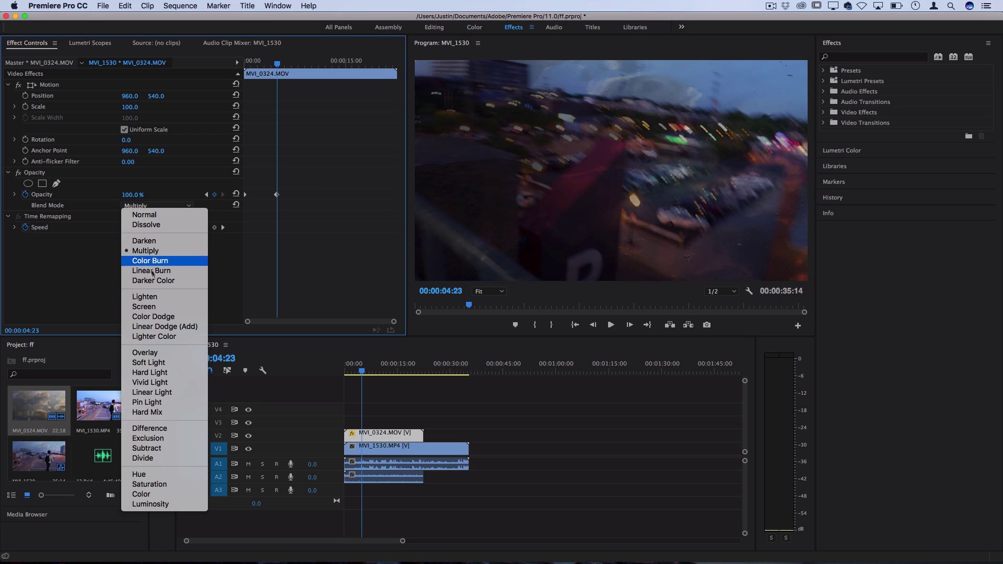
{"action": "left_click", "coordinate": [165, 309]}
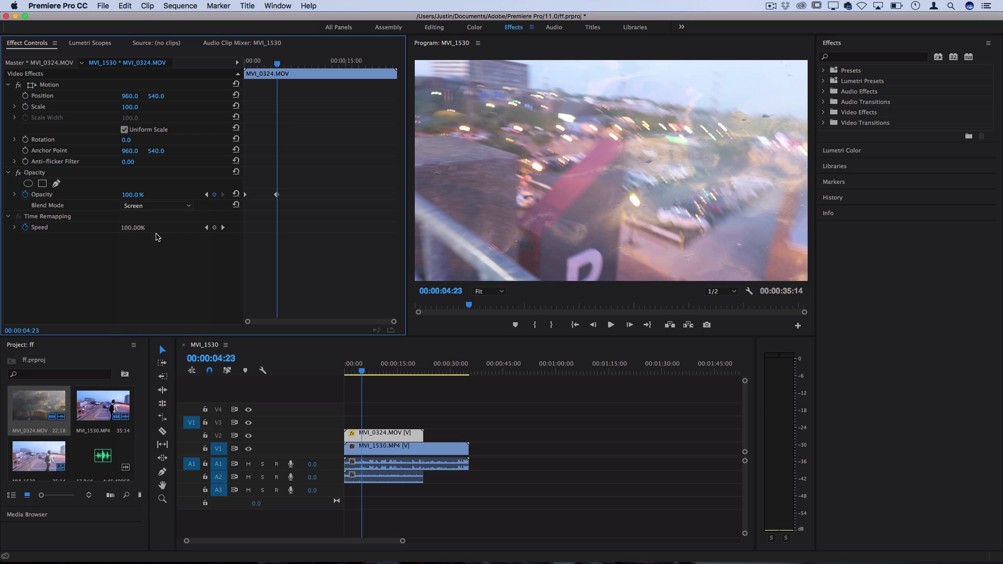
{"action": "left_click", "coordinate": [155, 212]}
{"action": "left_click", "coordinate": [156, 207]}
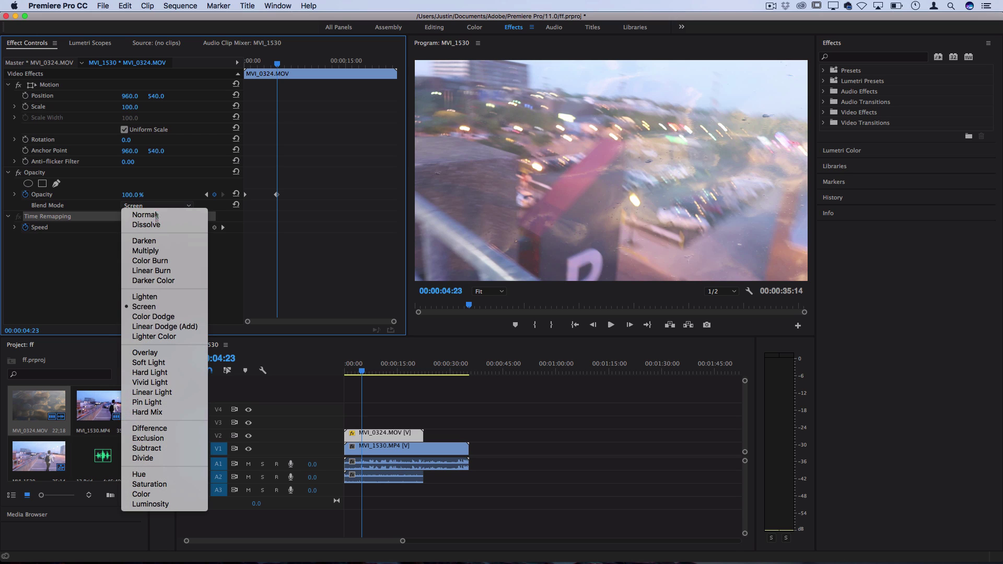
{"action": "left_click", "coordinate": [156, 362]}
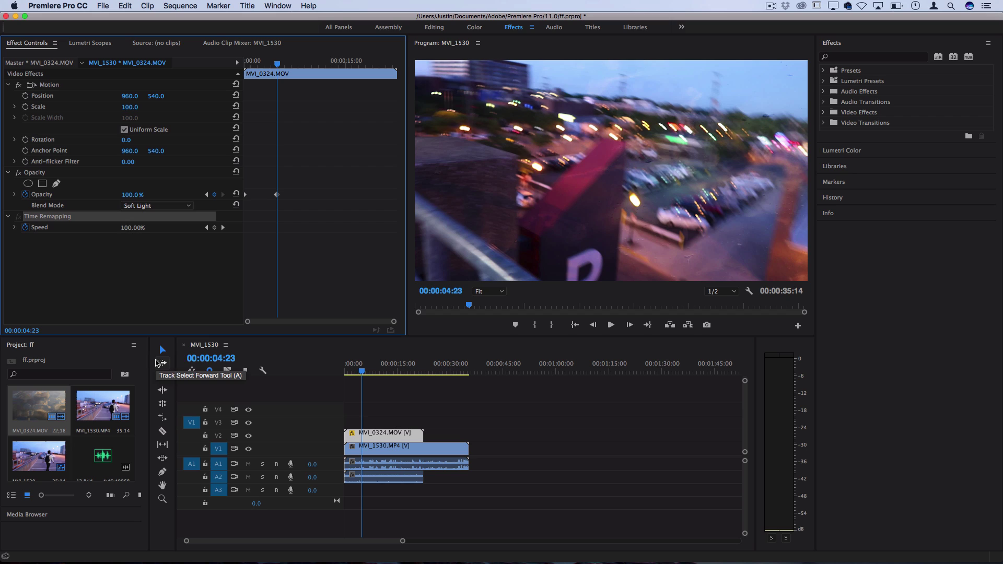
Step: Settle on Overlay as the waves clip's blend mode
{"action": "left_click", "coordinate": [152, 207]}
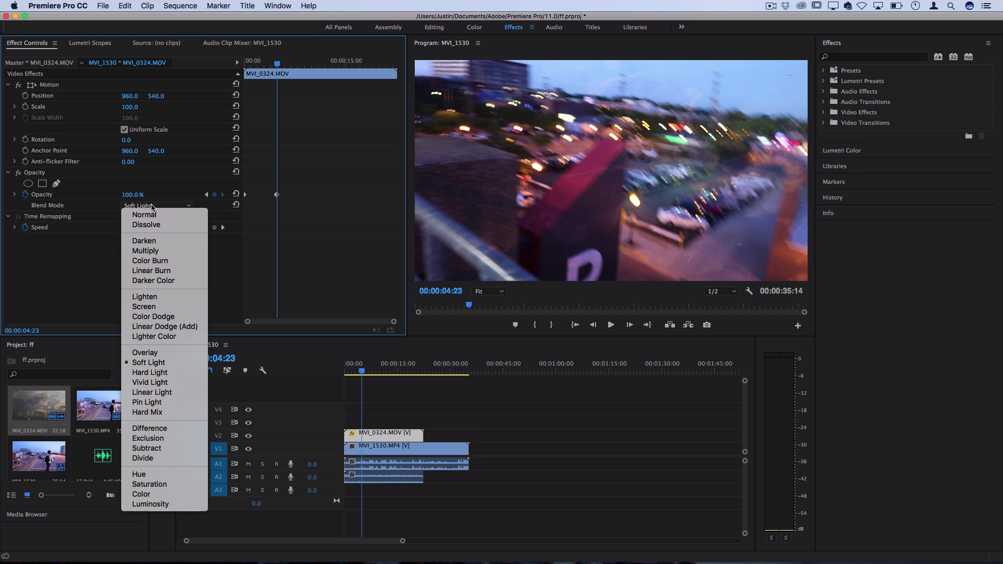
{"action": "left_click", "coordinate": [156, 354]}
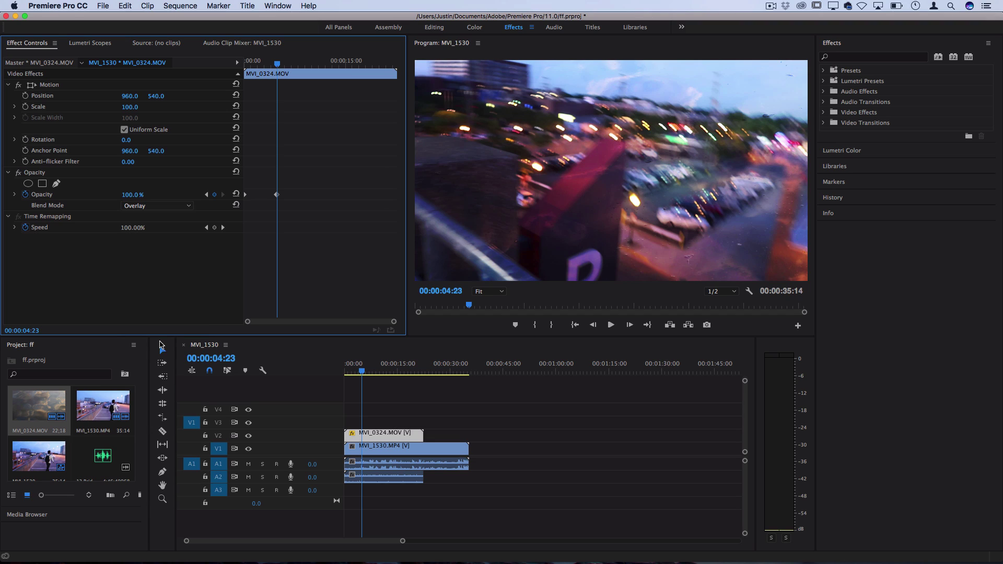
{"action": "left_click", "coordinate": [155, 206]}
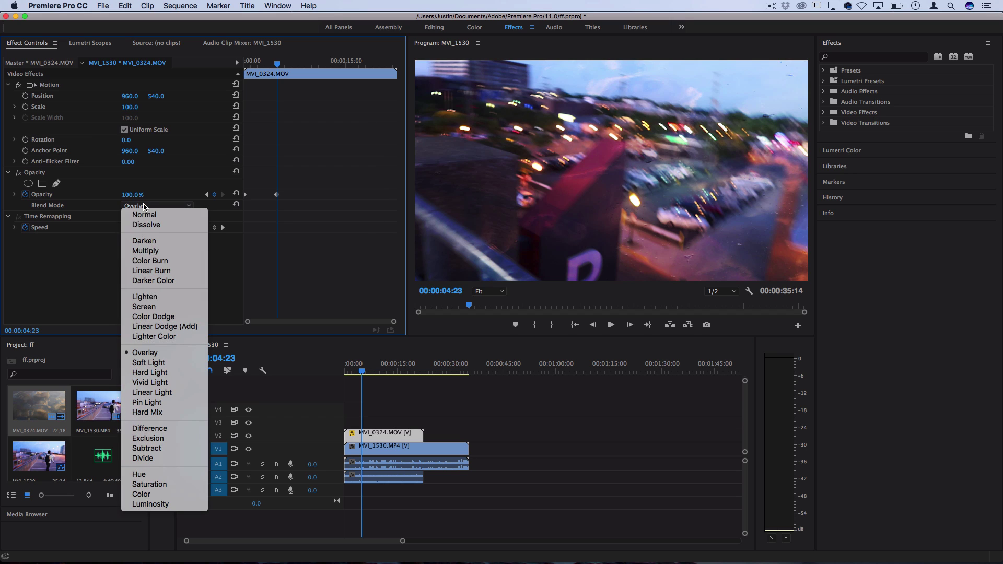
{"action": "left_click", "coordinate": [152, 353]}
{"action": "left_click", "coordinate": [362, 372]}
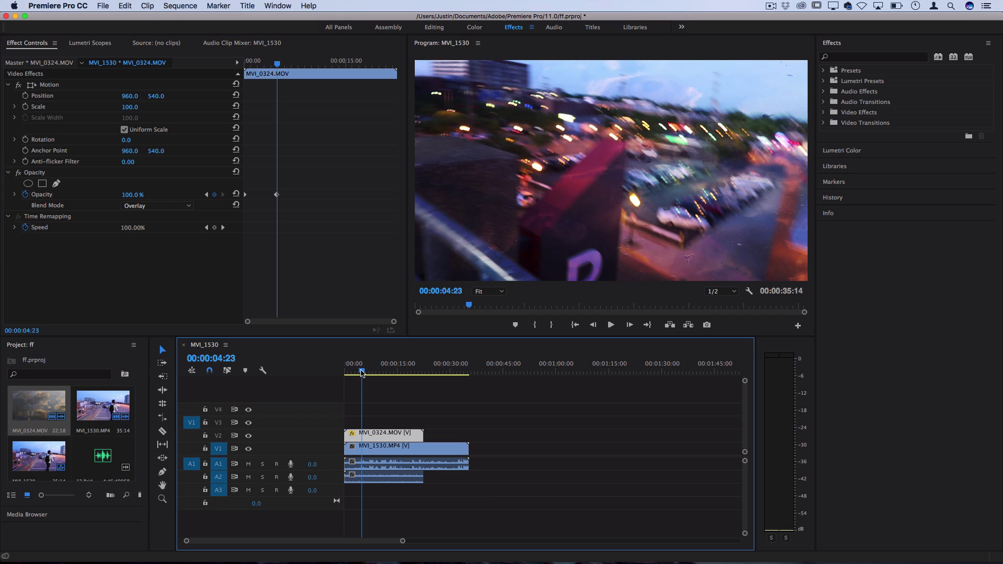
{"action": "left_click_drag", "start_coordinate": [362, 372], "coordinate": [295, 373]}
{"action": "key", "text": "space"}
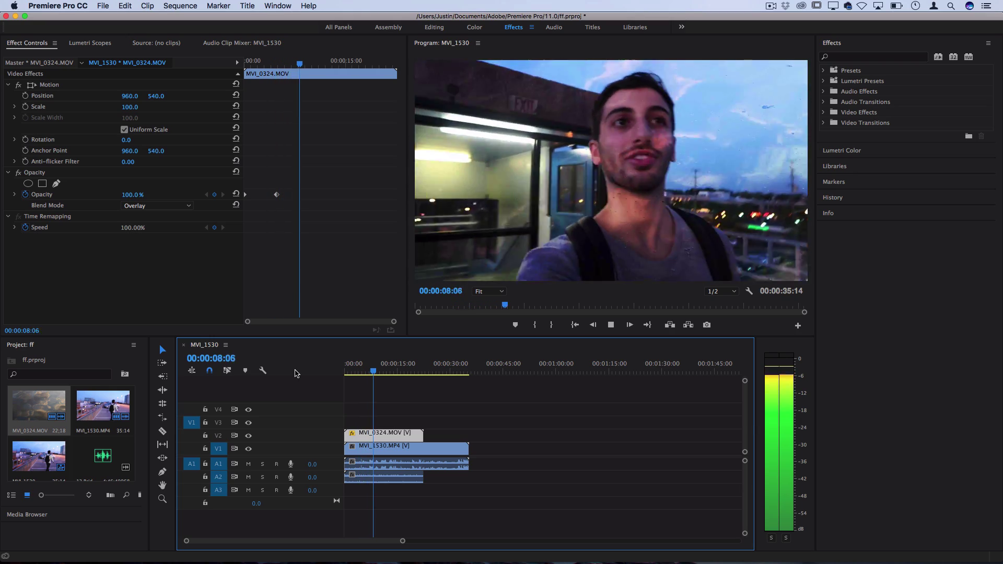
{"action": "left_click", "coordinate": [357, 372]}
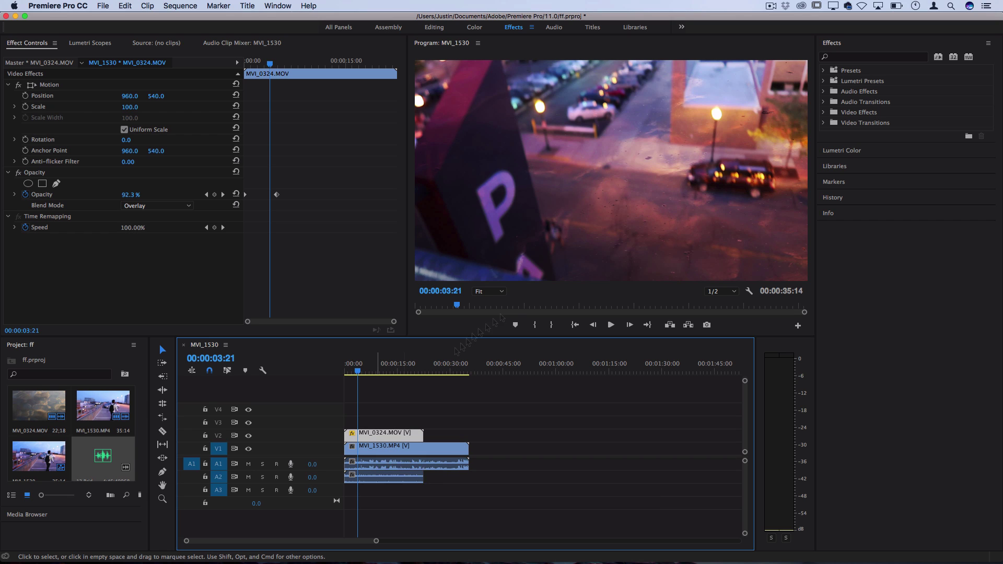
Step: Set Lumetri Creative Saturation to 0 and apply Gaussian Blur from Blur & Sharpen to the waves clip
{"action": "left_click", "coordinate": [845, 151]}
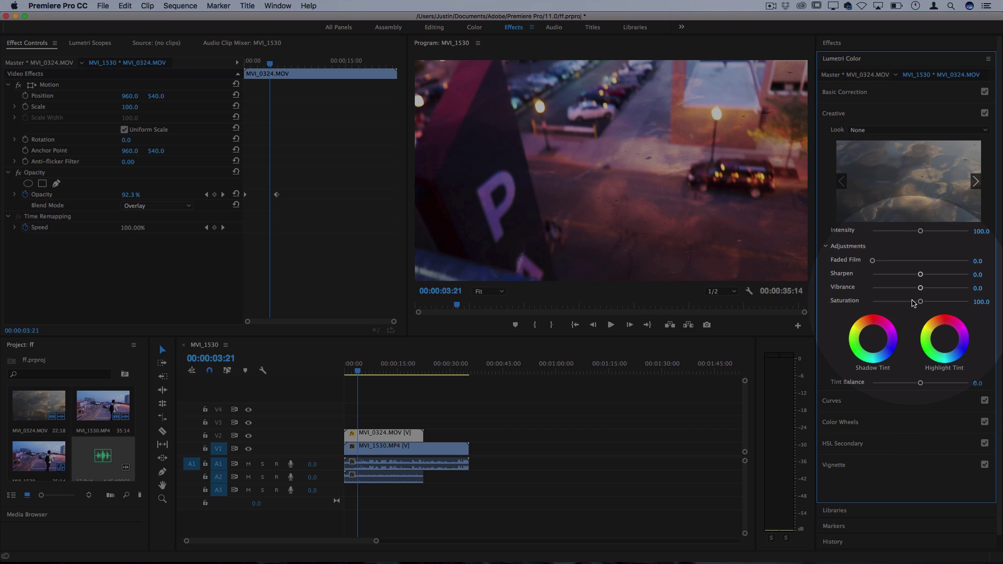
{"action": "left_click_drag", "start_coordinate": [921, 301], "coordinate": [813, 305]}
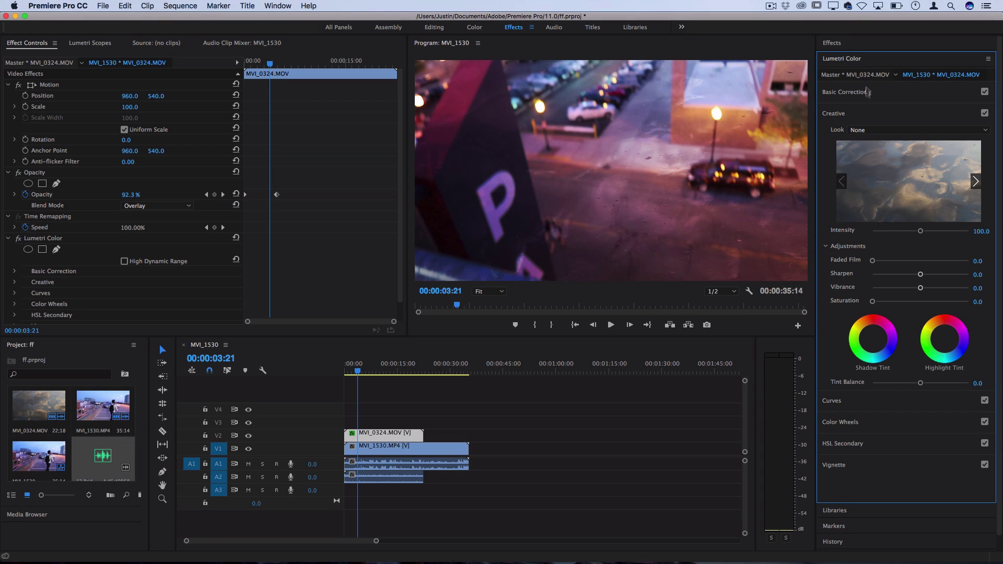
{"action": "left_click", "coordinate": [836, 44]}
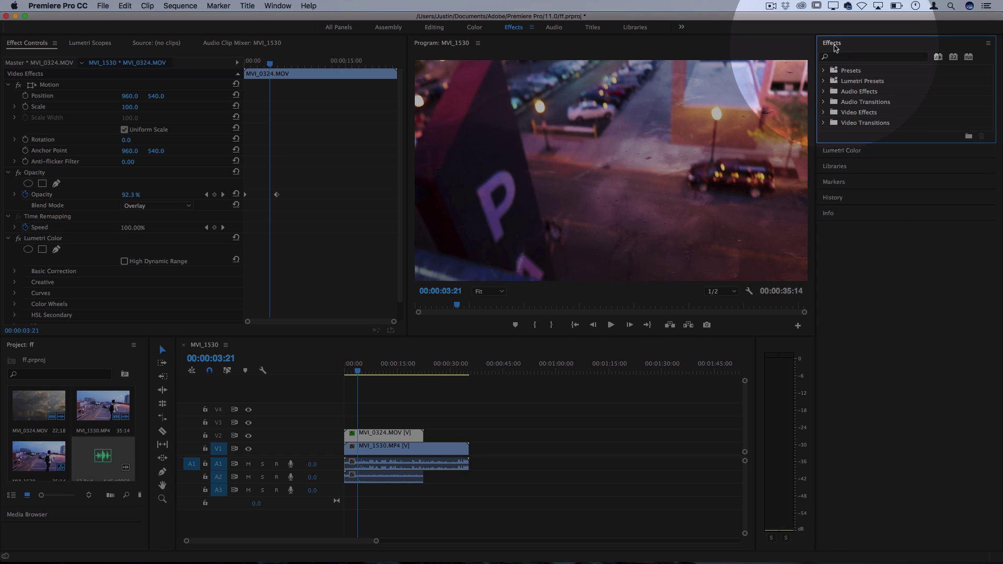
{"action": "left_click", "coordinate": [824, 113]}
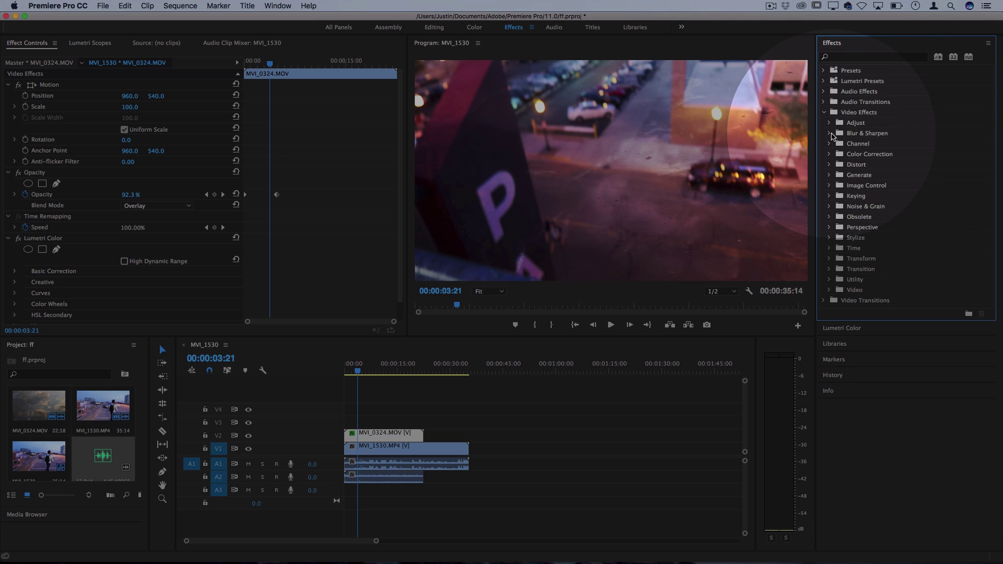
{"action": "left_click", "coordinate": [829, 134]}
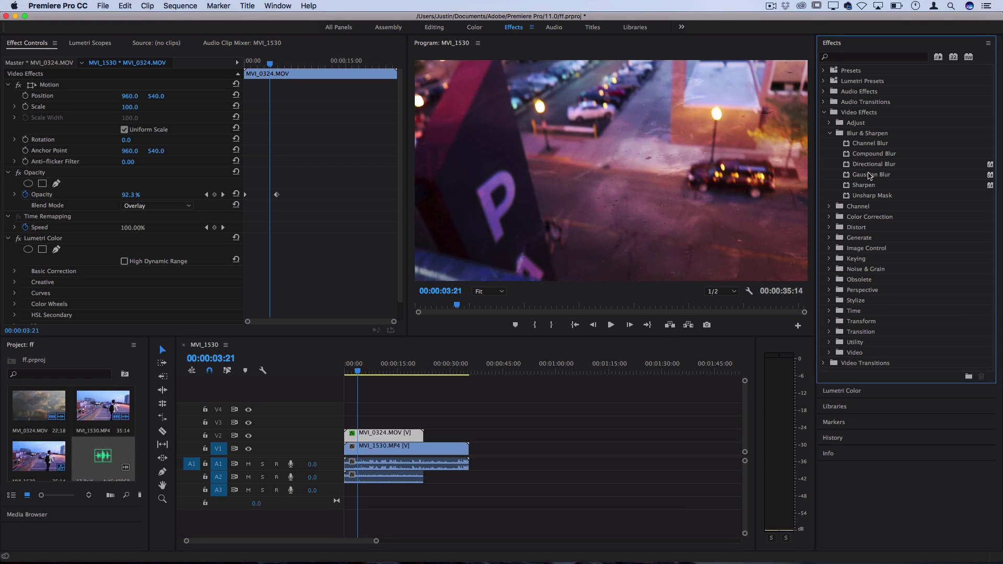
{"action": "left_click", "coordinate": [398, 435]}
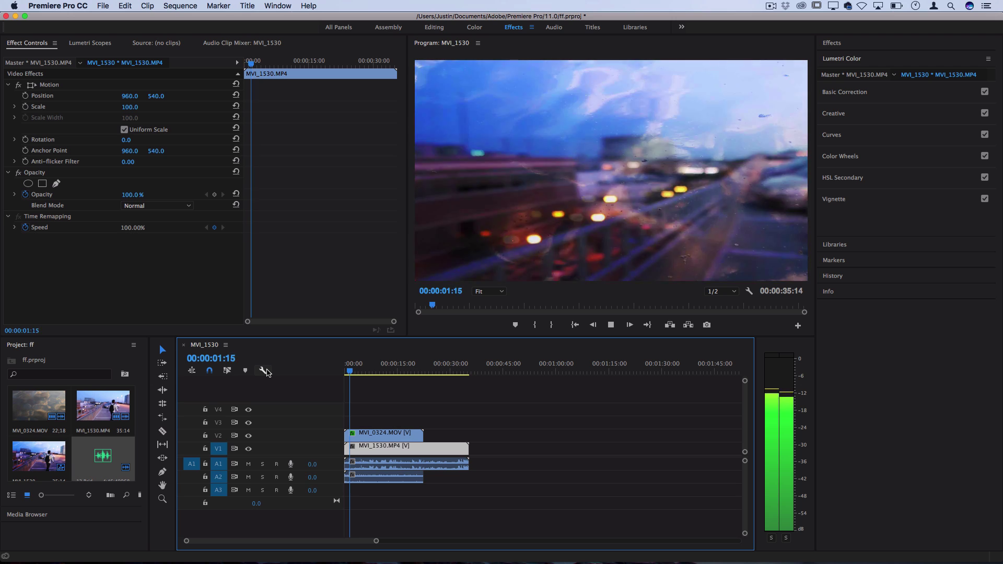
Step: Stop playback, place 13 Bridges.mp3 on A3 at 00:00, and play the sequence from the start
{"action": "key", "text": "space"}
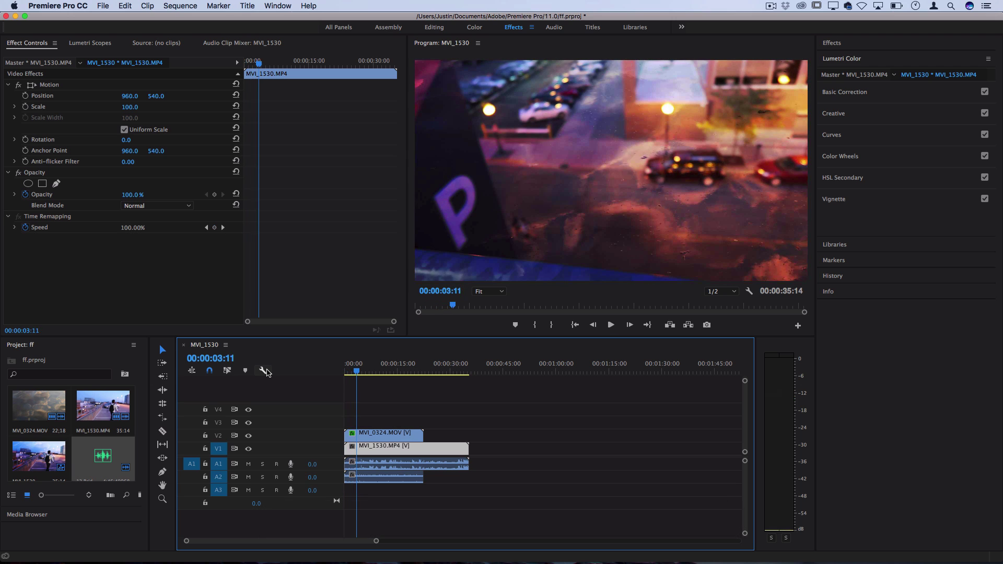
{"action": "left_click_drag", "start_coordinate": [105, 464], "coordinate": [357, 499]}
{"action": "key", "text": "Home"}
{"action": "key", "text": "space"}
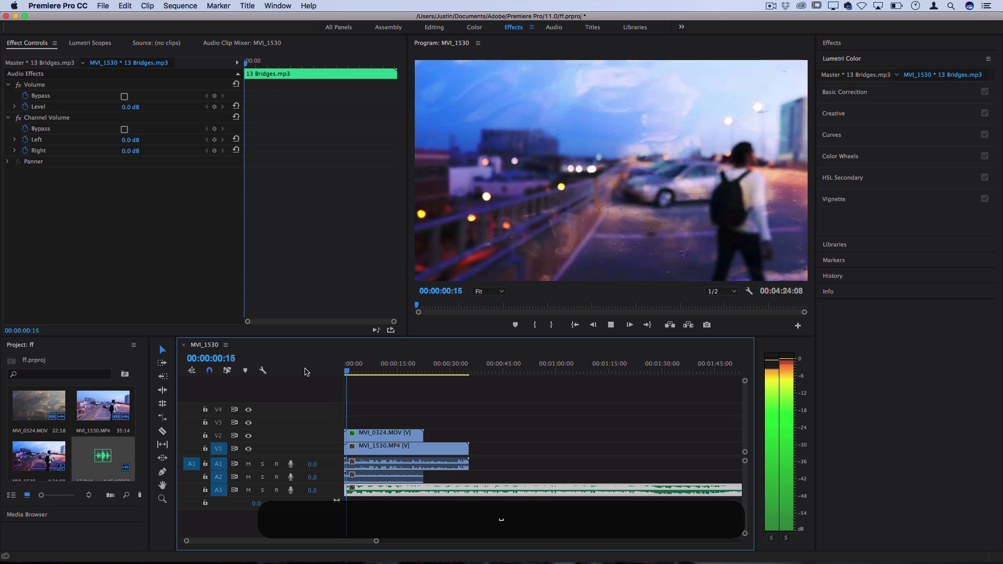